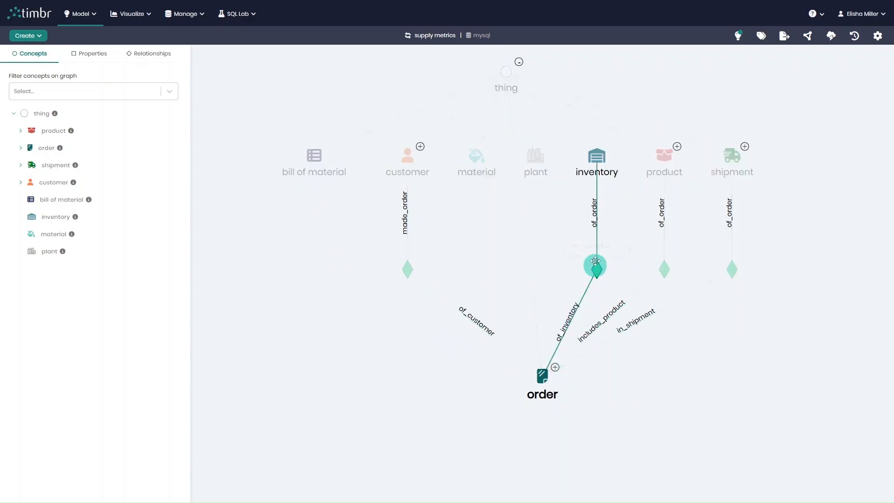
Step: Examine the summary, properties and relationships of the order concept in the supply metrics model
{"action": "mouse_move", "coordinate": [545, 387]}
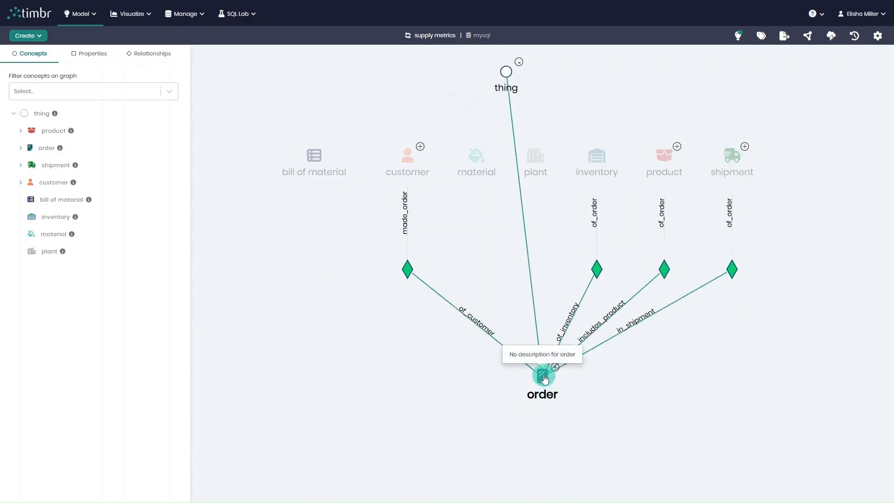
{"action": "left_click", "coordinate": [541, 379]}
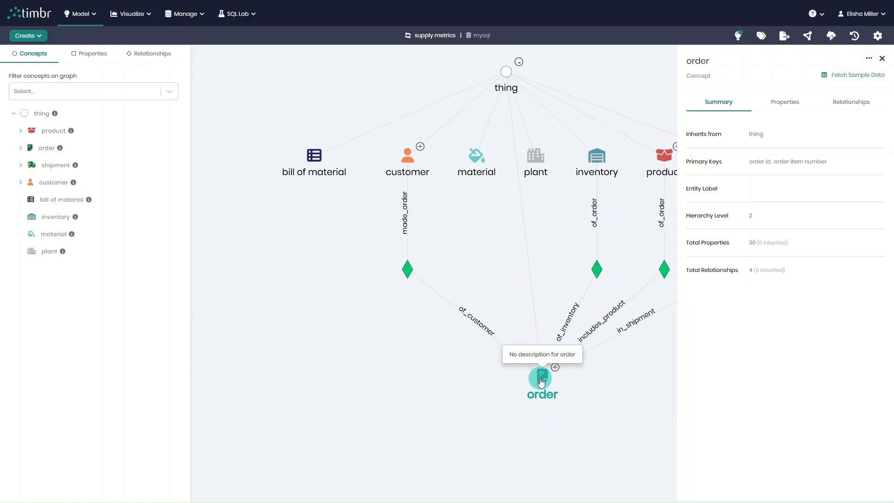
{"action": "left_click", "coordinate": [782, 101]}
{"action": "scroll", "coordinate": [787, 186], "scroll_direction": "down", "scroll_amount": 5}
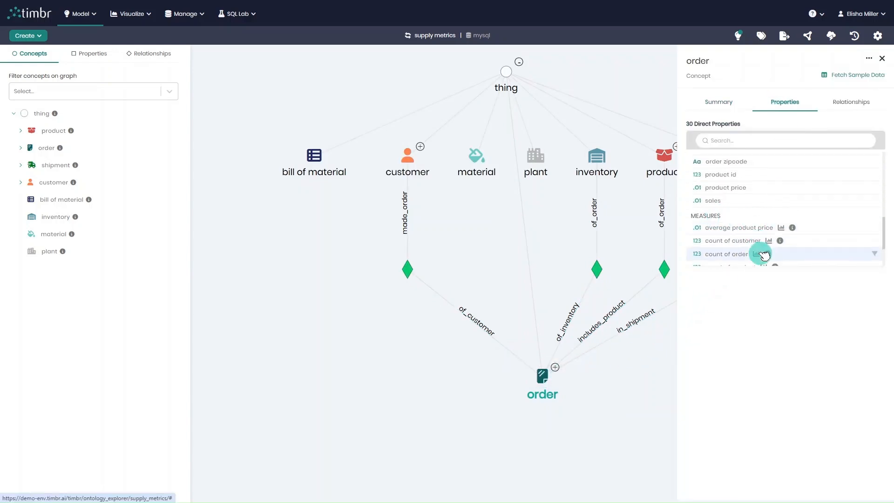
{"action": "left_click", "coordinate": [848, 102]}
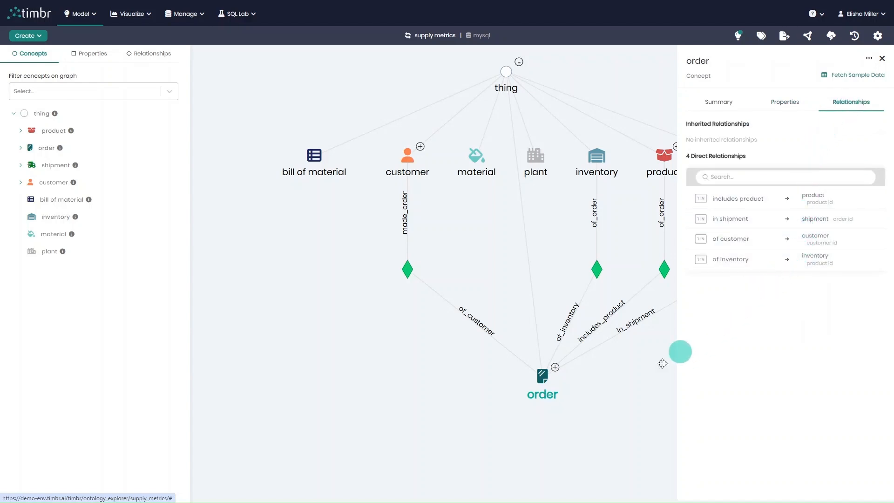
{"action": "left_click", "coordinate": [577, 400]}
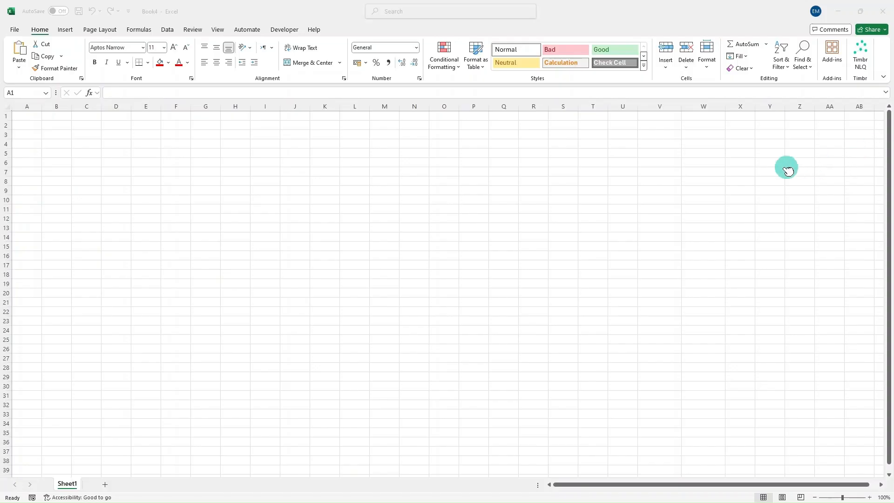
{"action": "left_click", "coordinate": [355, 27]}
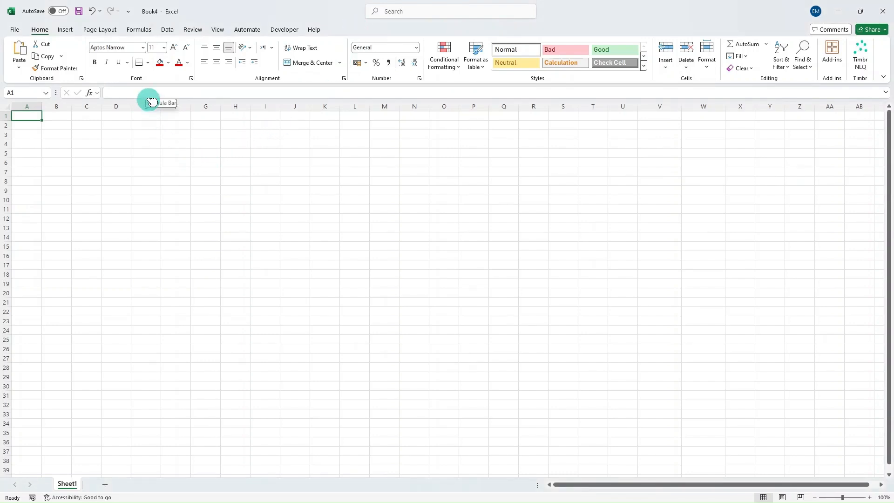
{"action": "left_click", "coordinate": [168, 31]}
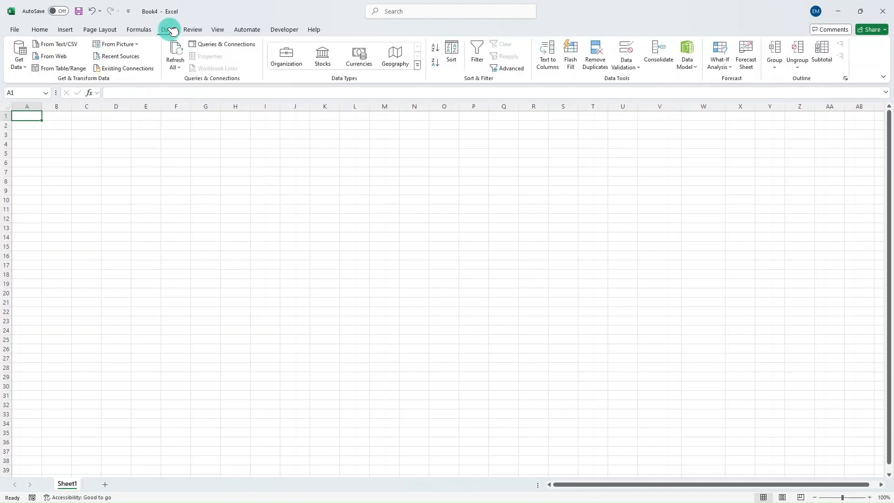
{"action": "left_click", "coordinate": [25, 55]}
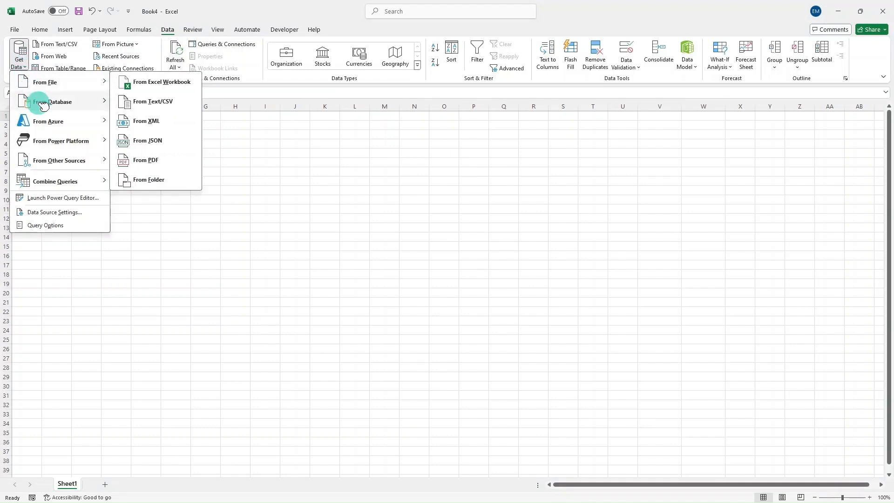
{"action": "mouse_move", "coordinate": [65, 102]}
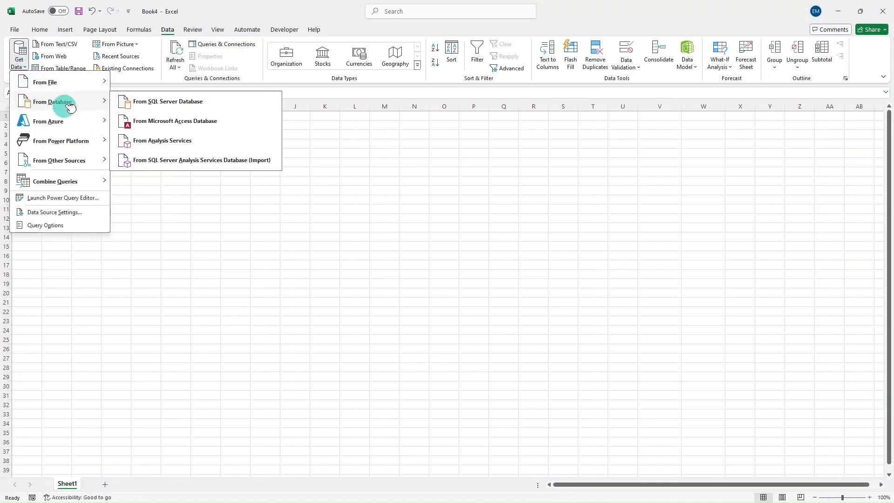
{"action": "left_click", "coordinate": [207, 142]}
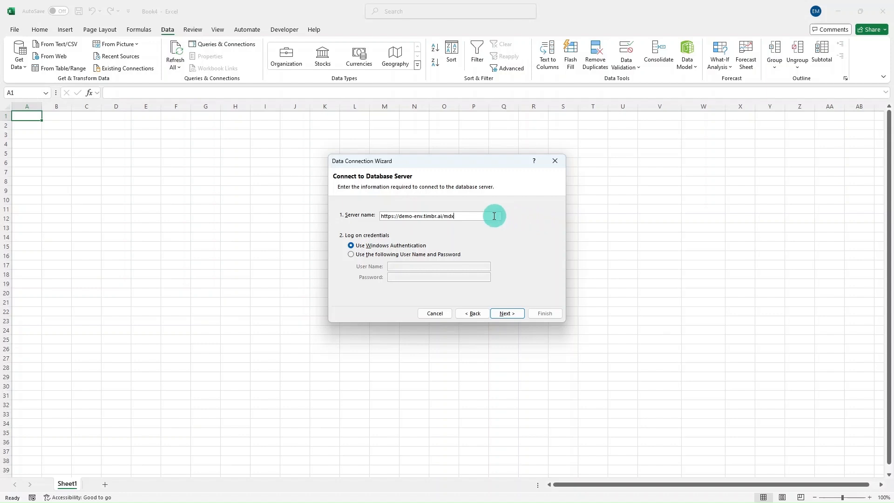
{"action": "left_click", "coordinate": [354, 256]}
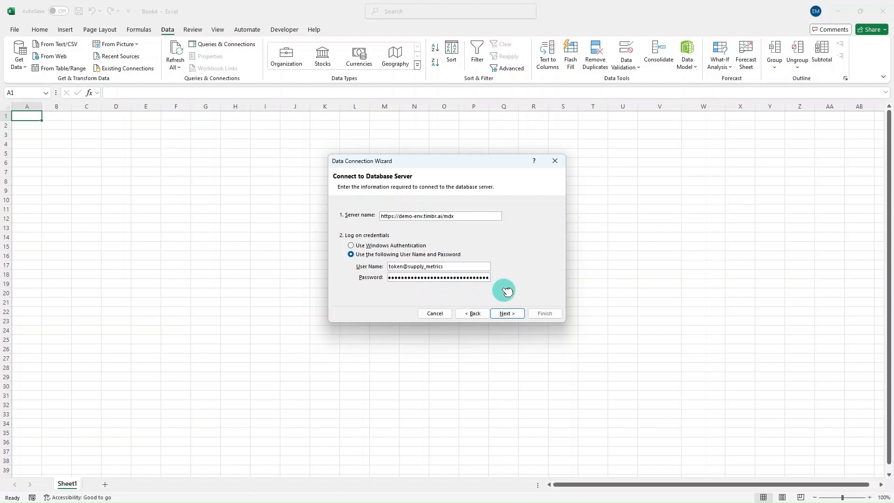
{"action": "left_click", "coordinate": [511, 313]}
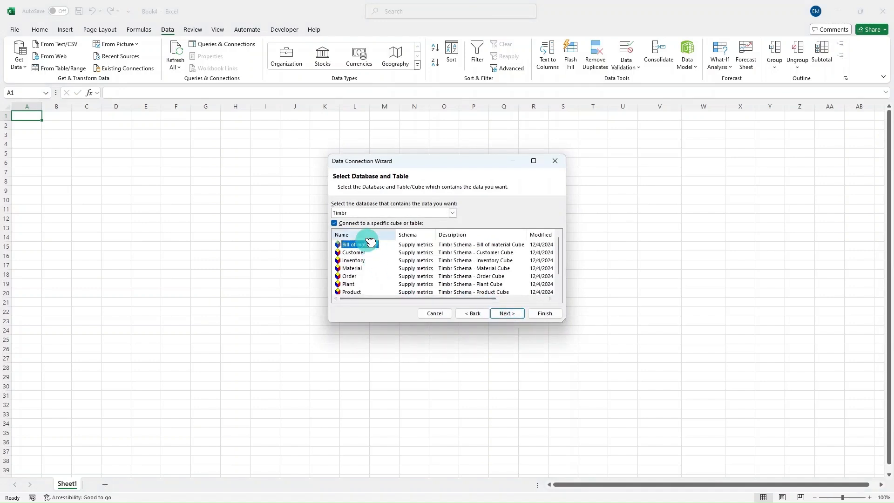
Step: Choose the Order cube from the Timbr database and import it as a PivotTable Report at cell A1 of the existing worksheet
{"action": "scroll", "coordinate": [372, 247], "scroll_direction": "down", "scroll_amount": 1}
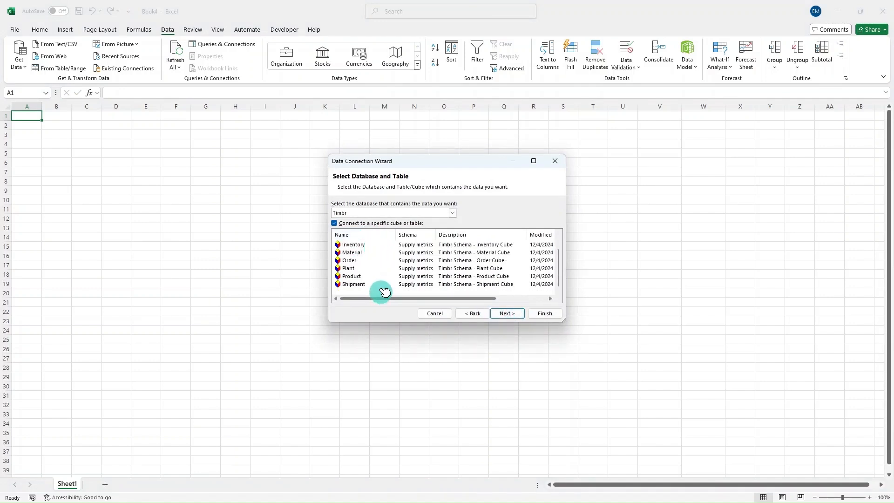
{"action": "left_click", "coordinate": [366, 261]}
{"action": "left_click", "coordinate": [347, 260]}
{"action": "left_click", "coordinate": [543, 312]}
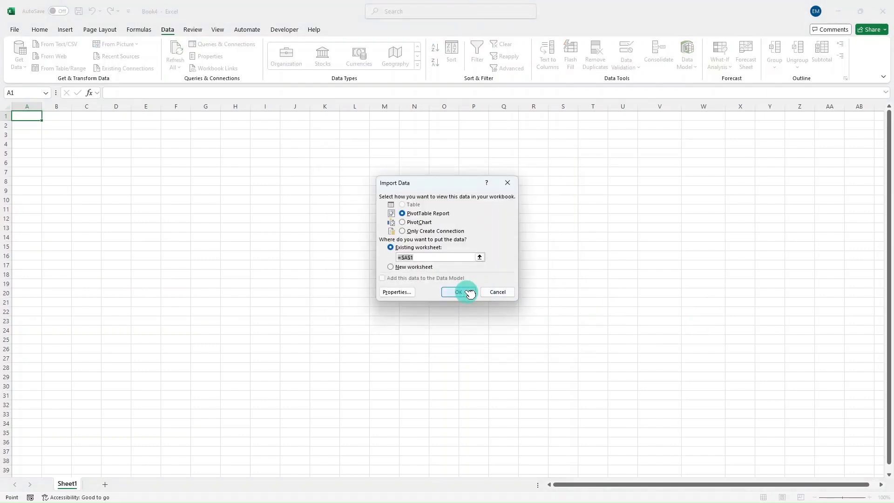
{"action": "left_click", "coordinate": [460, 291]}
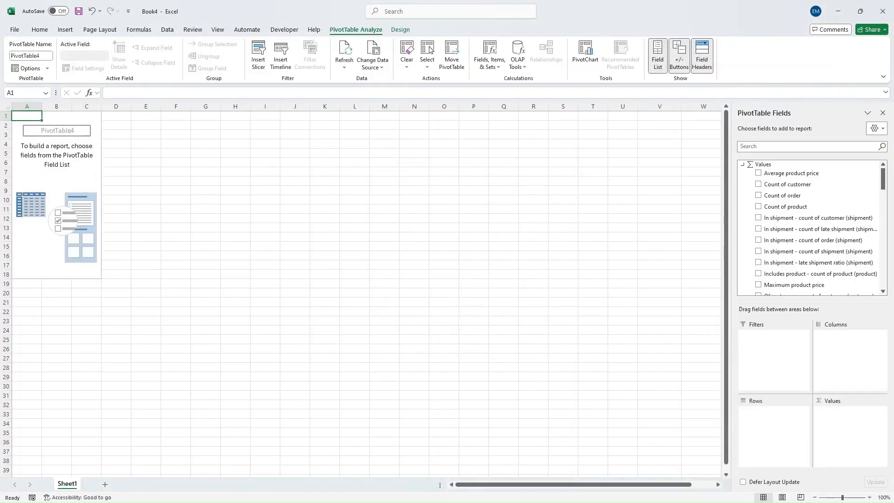
Step: Add Total revenue to the PivotTable's values and a dimension field to its rows
{"action": "scroll", "coordinate": [804, 195], "scroll_direction": "down", "scroll_amount": 5}
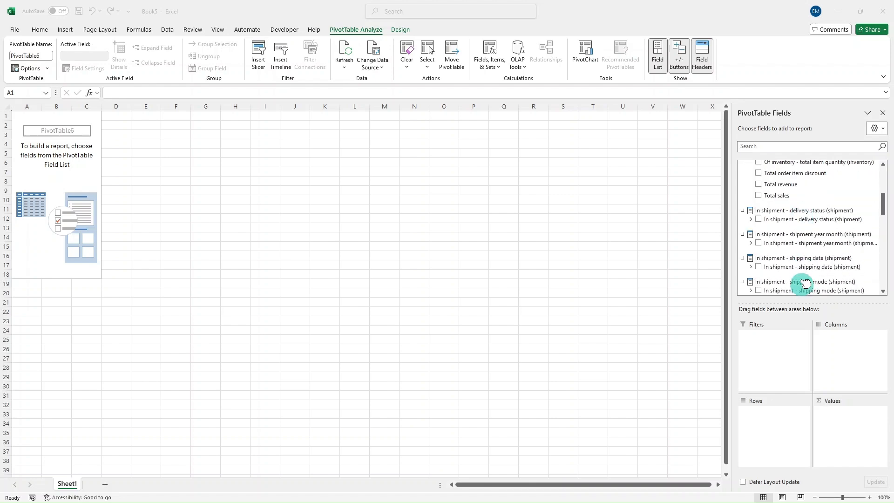
{"action": "left_click_drag", "start_coordinate": [798, 205], "coordinate": [839, 434]}
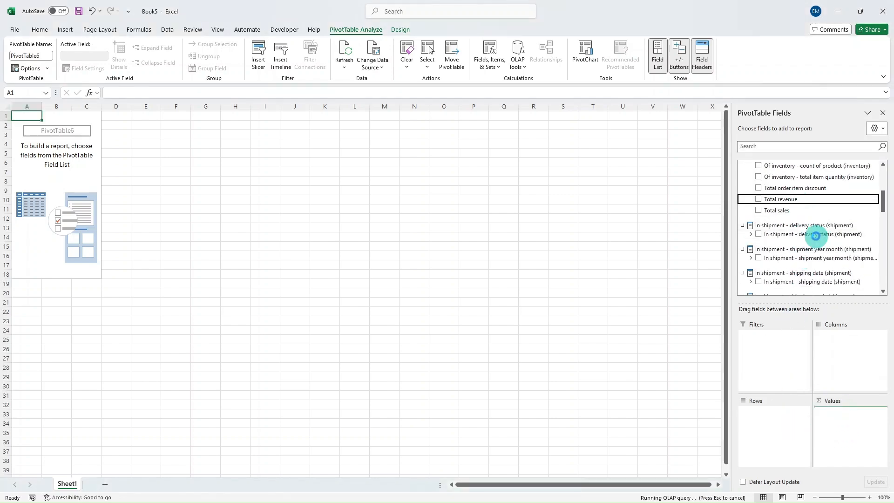
{"action": "scroll", "coordinate": [820, 256], "scroll_direction": "down", "scroll_amount": 5}
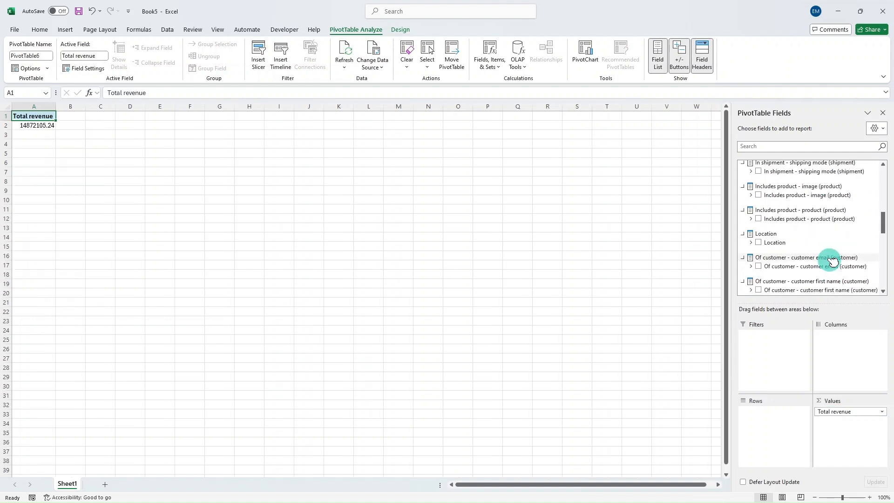
{"action": "scroll", "coordinate": [829, 261], "scroll_direction": "down", "scroll_amount": 5}
{"action": "scroll", "coordinate": [825, 249], "scroll_direction": "up", "scroll_amount": 5}
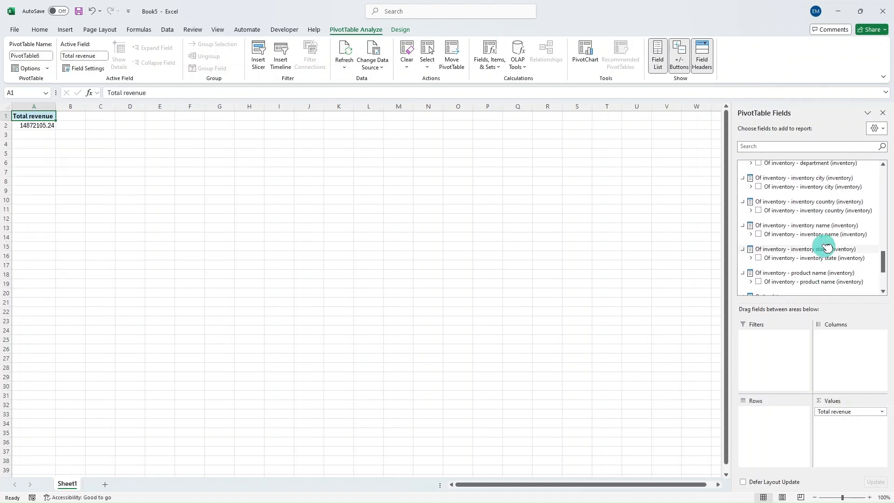
{"action": "scroll", "coordinate": [822, 239], "scroll_direction": "up", "scroll_amount": 1}
{"action": "left_click_drag", "start_coordinate": [815, 205], "coordinate": [789, 421]}
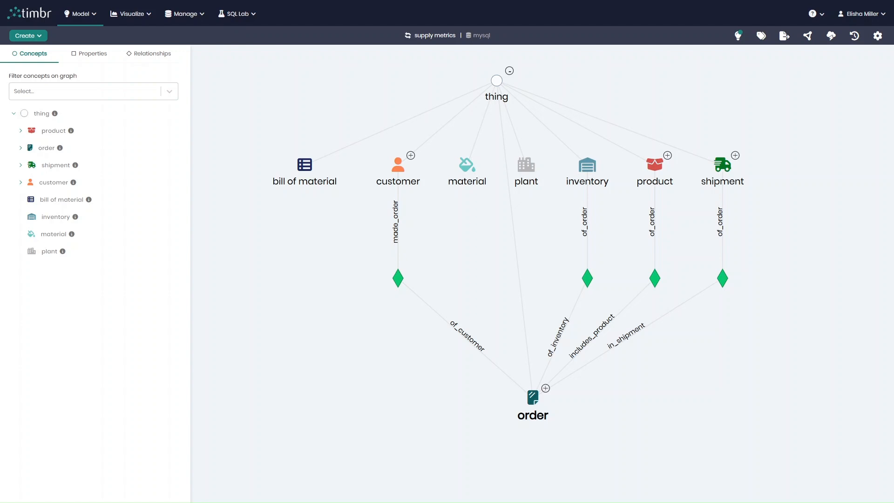
Step: Switch back to timbr and review the order concept's direct properties, such as market, order region, order country and order city
{"action": "left_click", "coordinate": [532, 396]}
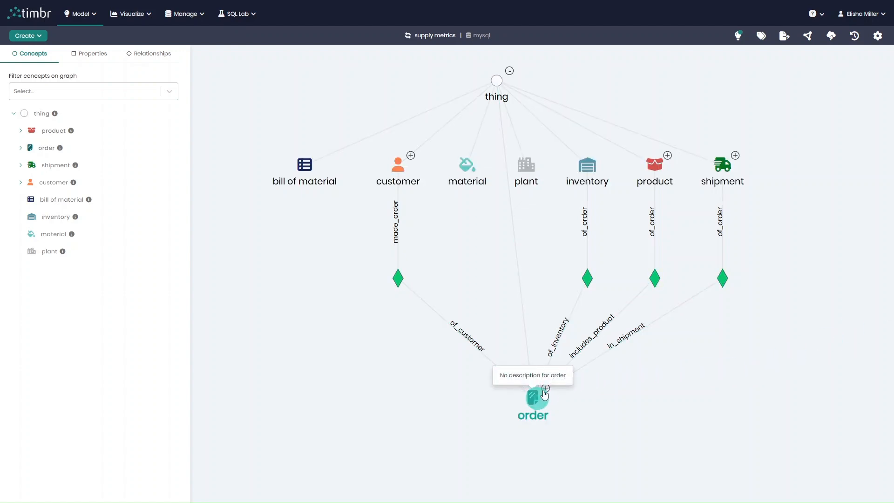
{"action": "left_click", "coordinate": [790, 96]}
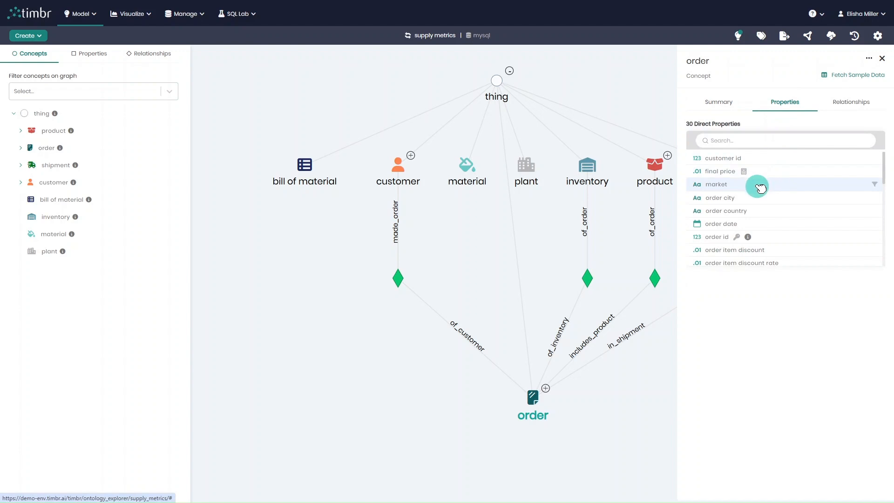
{"action": "scroll", "coordinate": [762, 196], "scroll_direction": "down", "scroll_amount": 2}
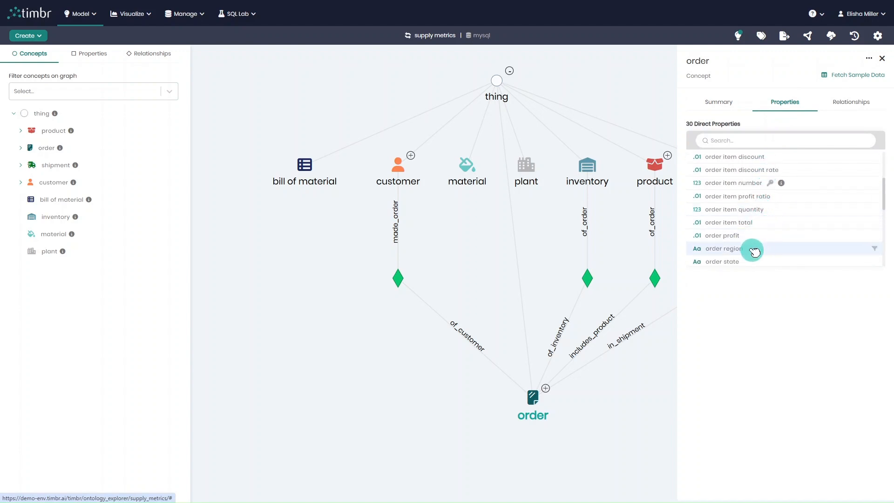
{"action": "scroll", "coordinate": [759, 242], "scroll_direction": "up", "scroll_amount": 2}
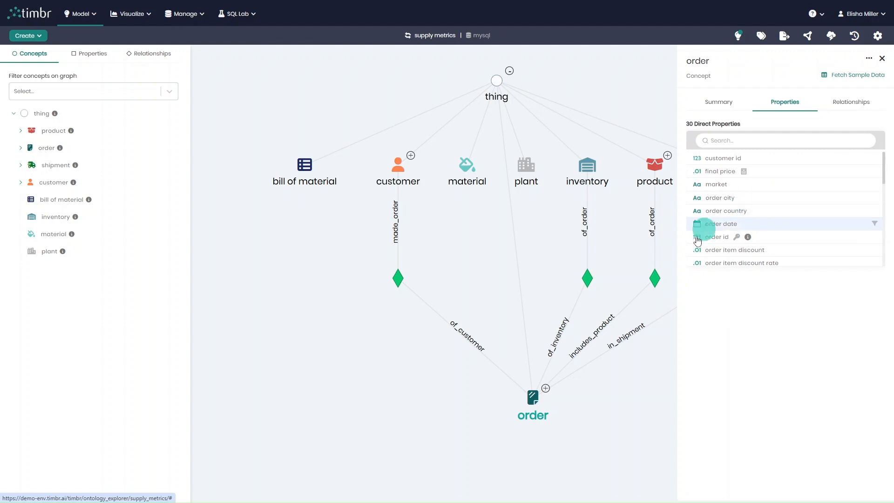
{"action": "left_click", "coordinate": [597, 399]}
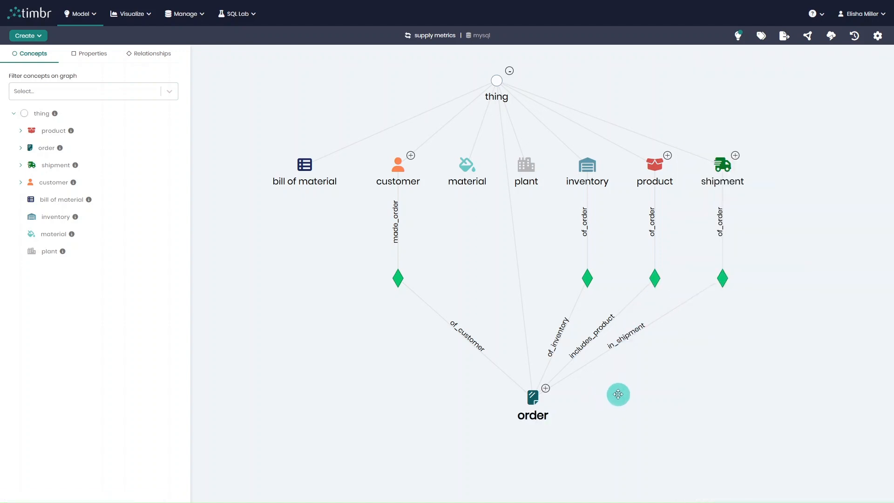
Step: Create an ontology tag on the order concept named mdx.hierarchy.location with the value market,order_region,order_country,order_city
{"action": "left_click", "coordinate": [762, 37]}
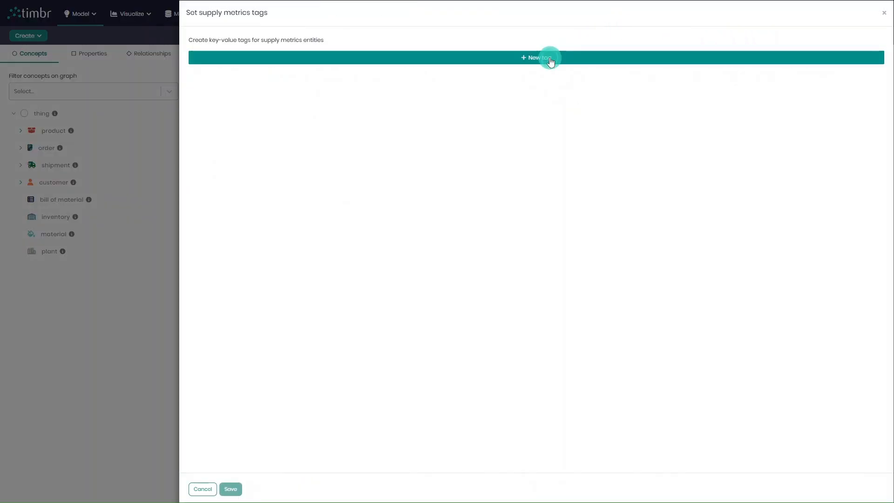
{"action": "left_click", "coordinate": [551, 61]}
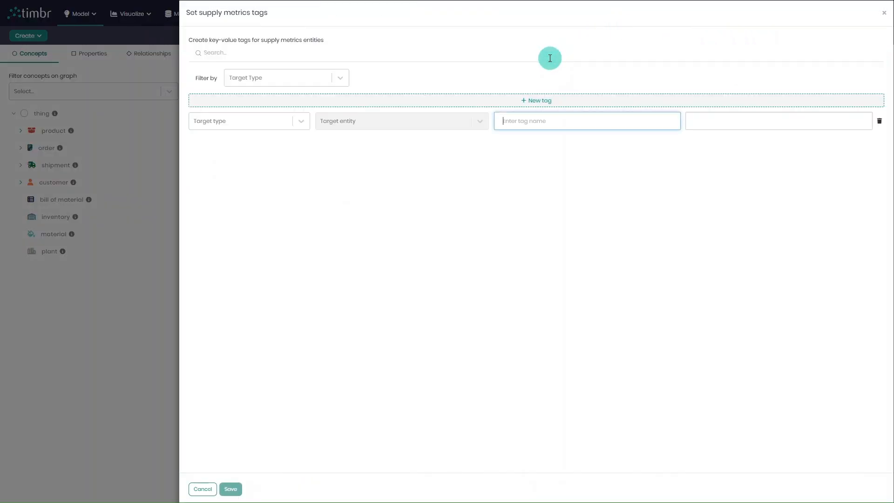
{"action": "left_click", "coordinate": [280, 121]}
{"action": "left_click", "coordinate": [279, 157]}
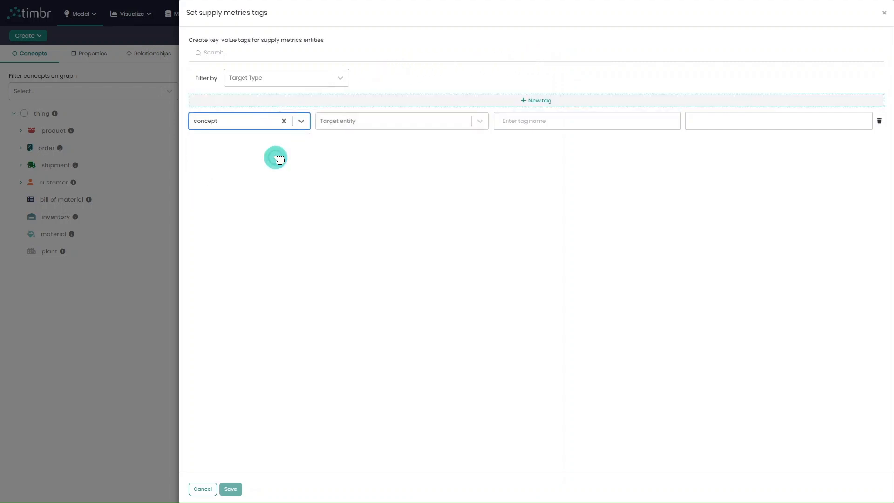
{"action": "left_click", "coordinate": [361, 122]}
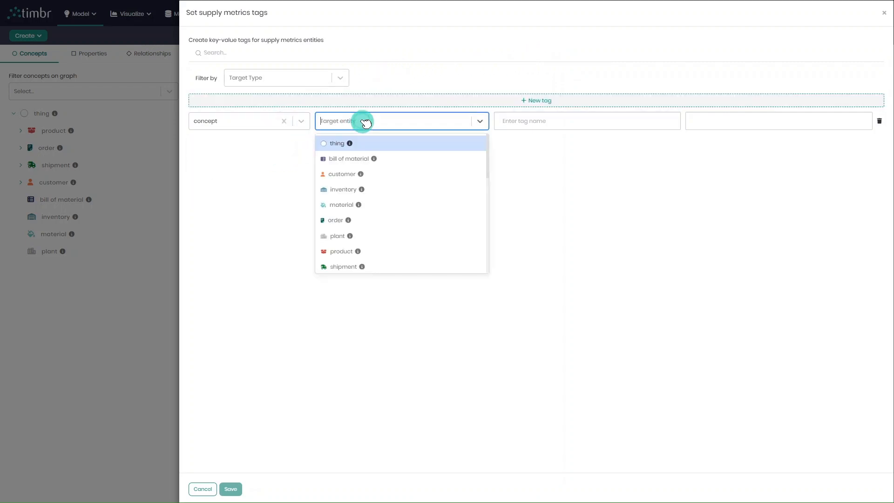
{"action": "left_click", "coordinate": [384, 220]}
{"action": "left_click", "coordinate": [573, 123]}
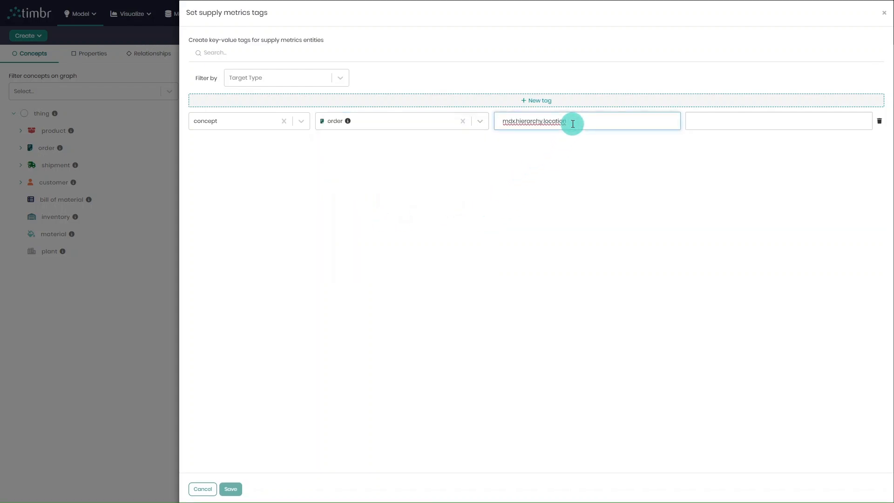
{"action": "left_click", "coordinate": [584, 133]}
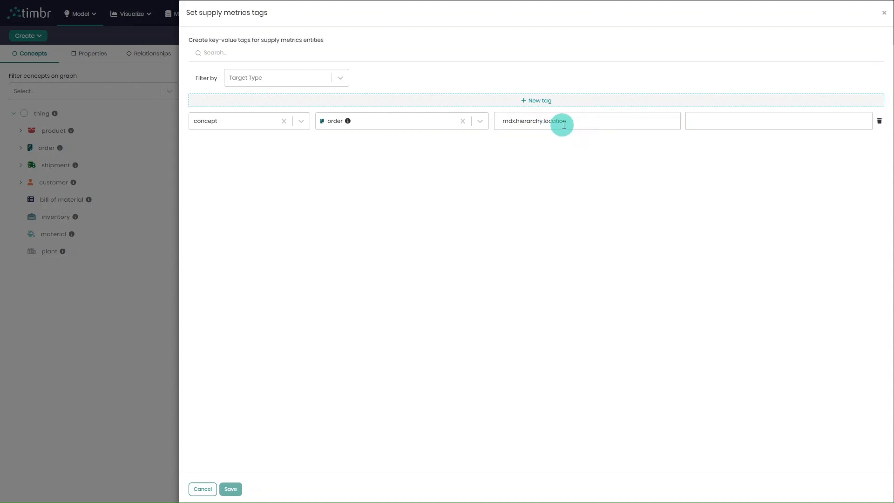
{"action": "left_click", "coordinate": [729, 114]}
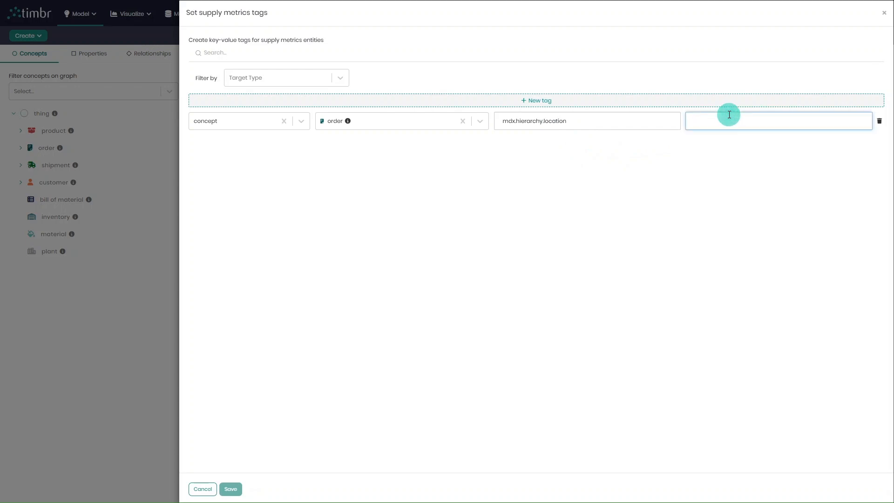
{"action": "type", "text": "market,order_region,order_country,order_city"}
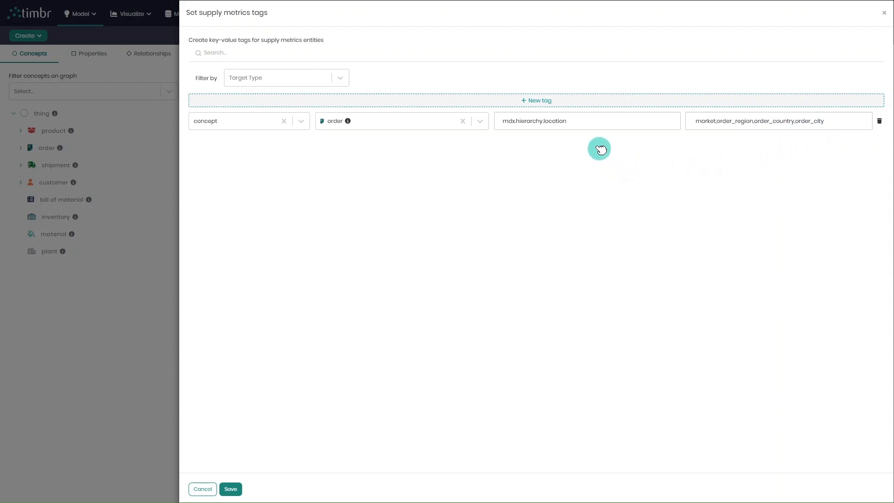
Step: Create a tag on the product concept named mdx.hierarchy.product with the value department,category,product name, and save the tags
{"action": "left_click", "coordinate": [552, 100]}
{"action": "left_click", "coordinate": [244, 124]}
{"action": "left_click", "coordinate": [245, 156]}
{"action": "left_click", "coordinate": [356, 125]}
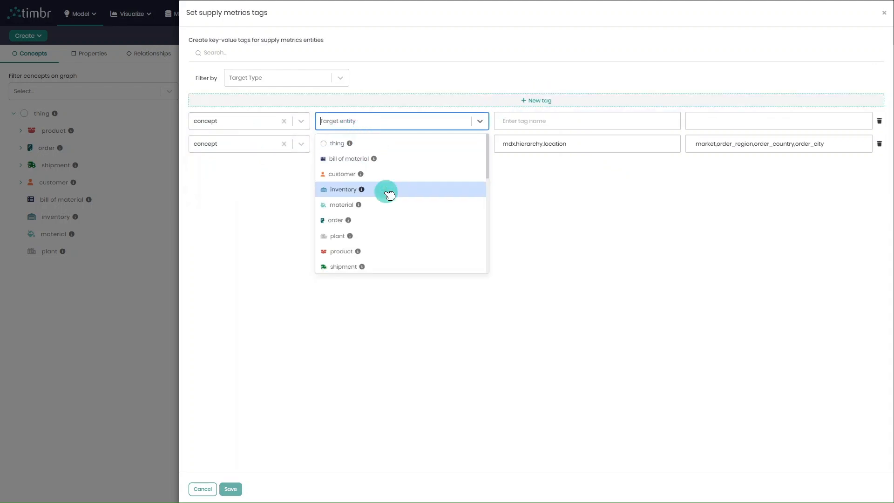
{"action": "left_click", "coordinate": [388, 248]}
{"action": "left_click", "coordinate": [518, 121]}
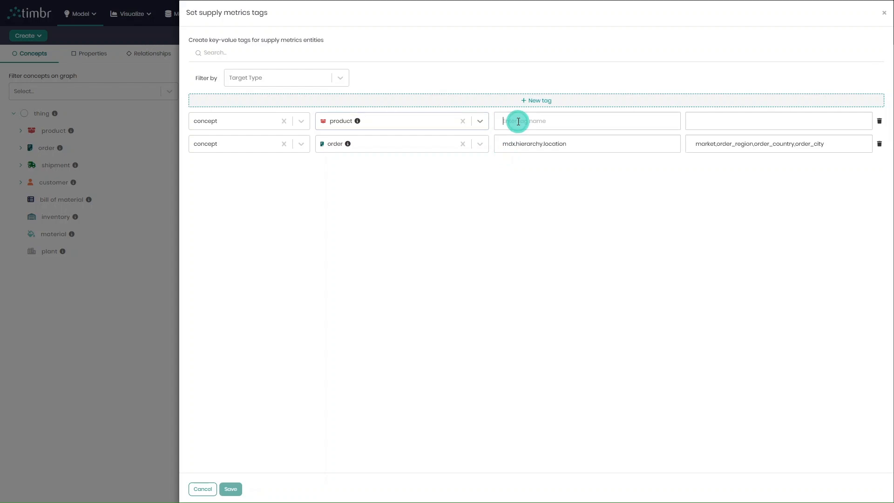
{"action": "type", "text": "mdx.hierarchy.product"}
{"action": "left_click", "coordinate": [614, 195]}
{"action": "left_click", "coordinate": [714, 121]}
{"action": "type", "text": "department,category,product name"}
{"action": "left_click", "coordinate": [748, 167]}
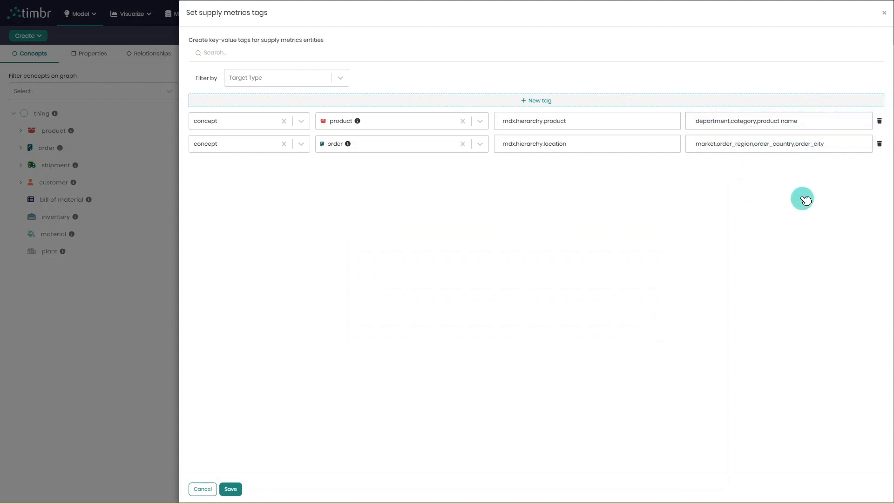
{"action": "left_click", "coordinate": [230, 488]}
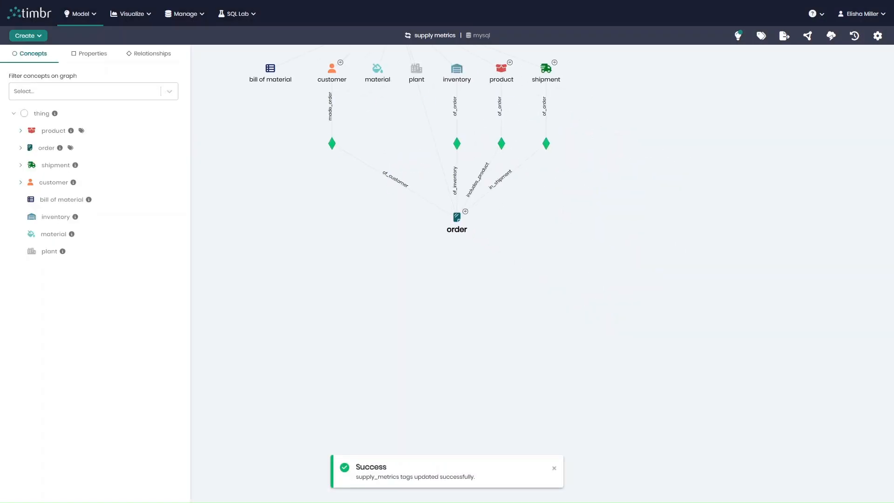
Step: Switch back to the Excel workbook and refresh all its data connections
{"action": "left_click_drag", "start_coordinate": [602, 182], "coordinate": [829, 349]}
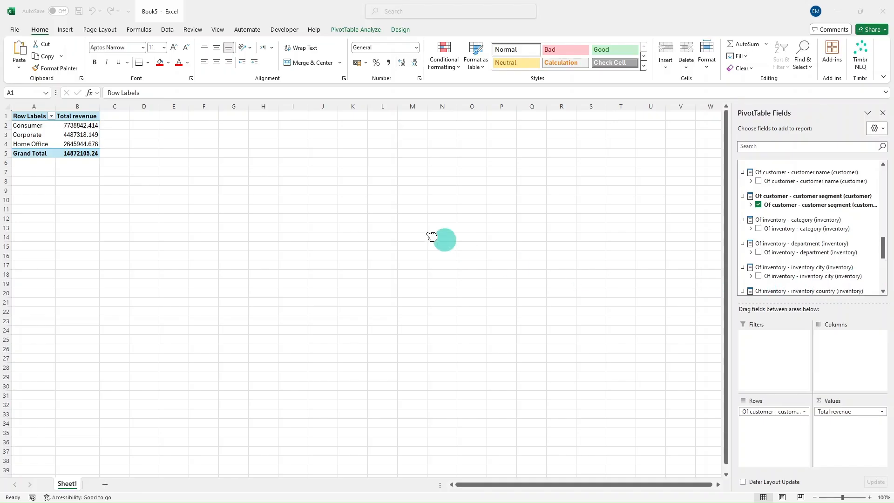
{"action": "left_click", "coordinate": [169, 30]}
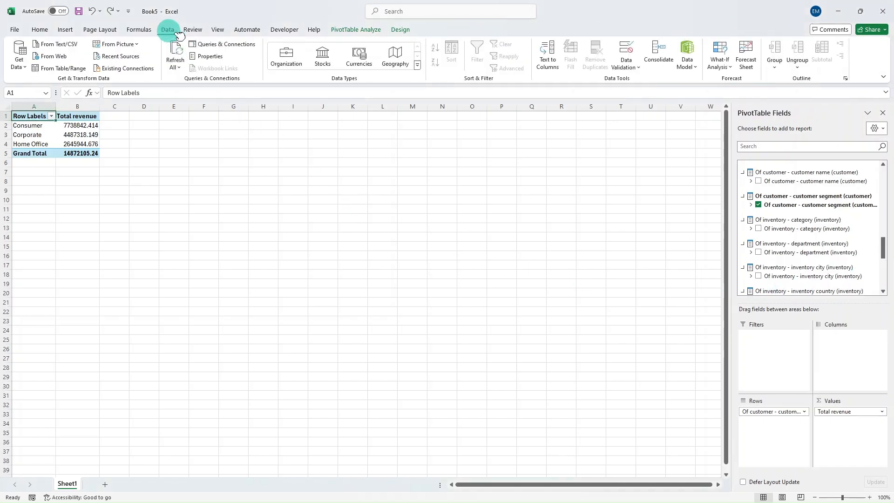
{"action": "left_click", "coordinate": [178, 53]}
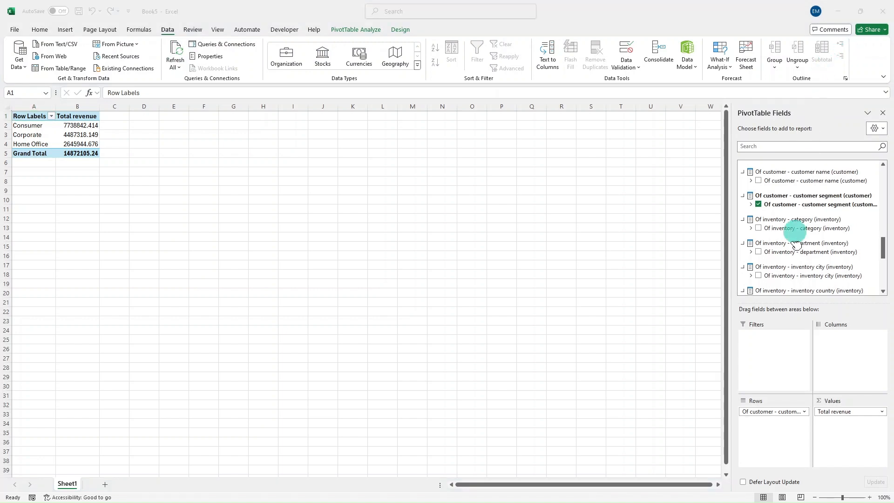
Step: Expand the Location hierarchy in the field list and add it to the PivotTable's rows below the customer segment
{"action": "scroll", "coordinate": [791, 261], "scroll_direction": "up", "scroll_amount": 4}
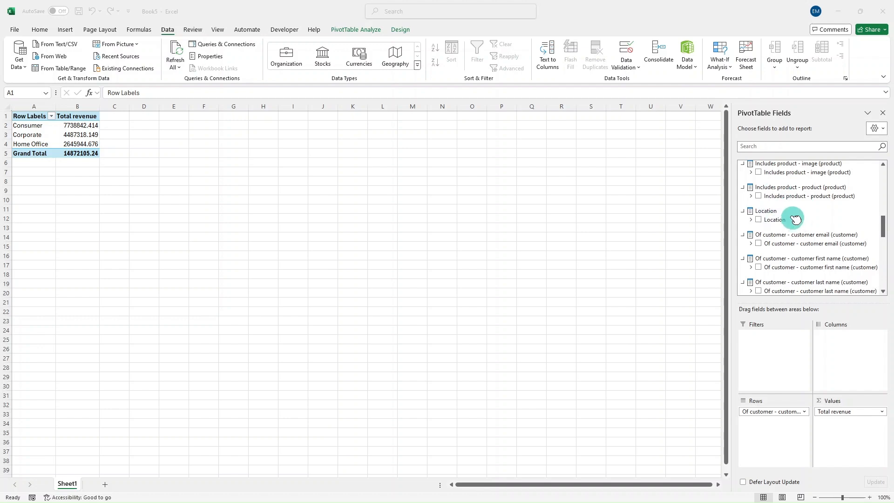
{"action": "left_click", "coordinate": [750, 220]}
{"action": "left_click", "coordinate": [750, 220]}
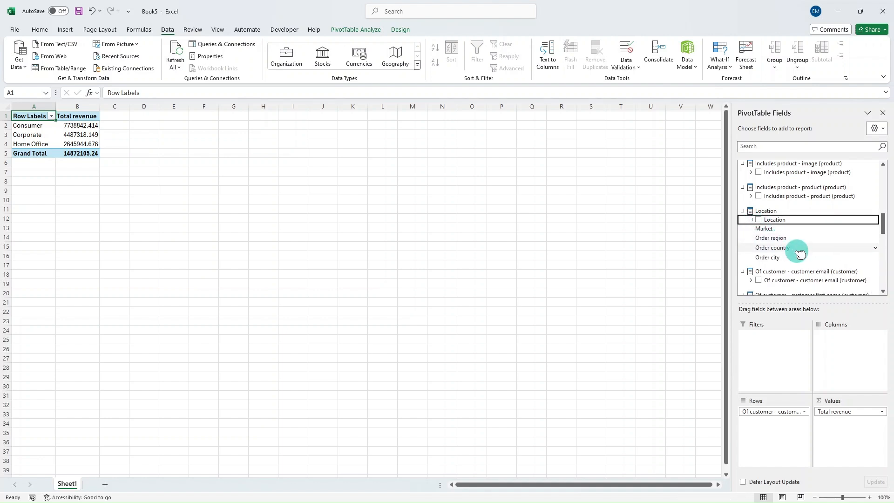
{"action": "left_click_drag", "start_coordinate": [762, 222], "coordinate": [771, 421]}
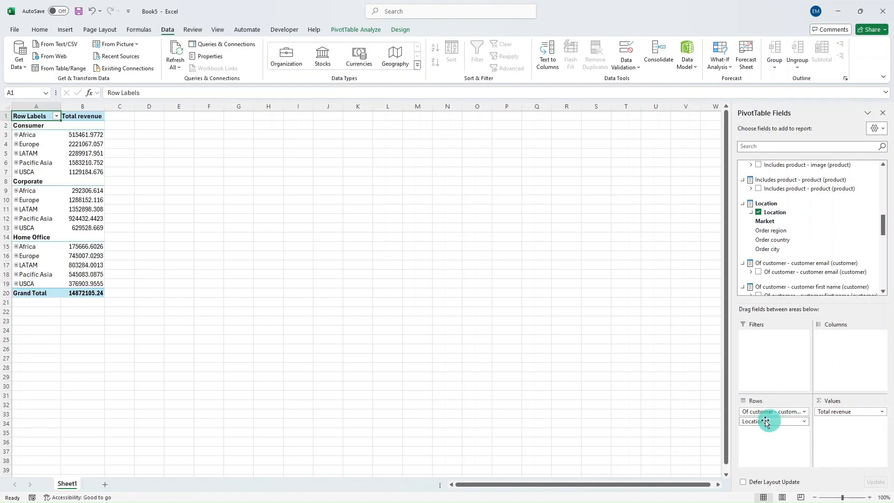
Step: Drill down the Consumer segment's location rows through LATAM and Central America to the cities of México
{"action": "left_click", "coordinate": [16, 154]}
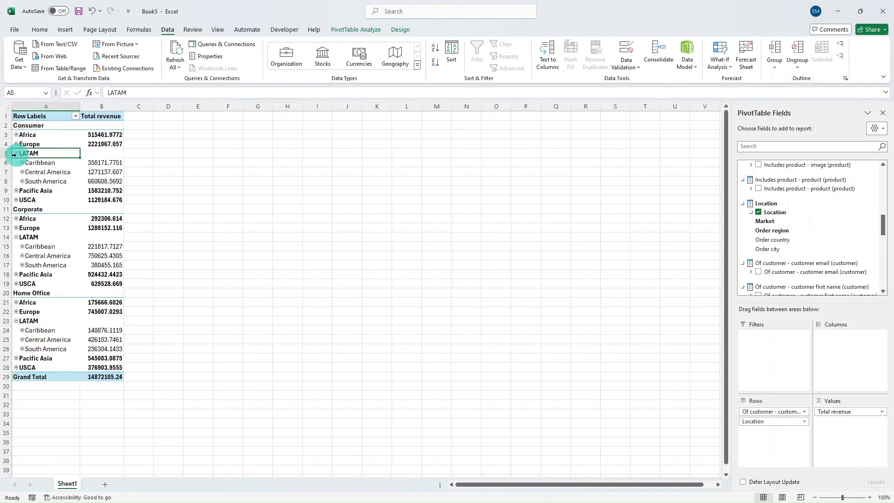
{"action": "left_click", "coordinate": [22, 172]}
{"action": "left_click", "coordinate": [28, 229]}
{"action": "scroll", "coordinate": [97, 270], "scroll_direction": "down", "scroll_amount": 8}
{"action": "scroll", "coordinate": [98, 271], "scroll_direction": "up", "scroll_amount": 8}
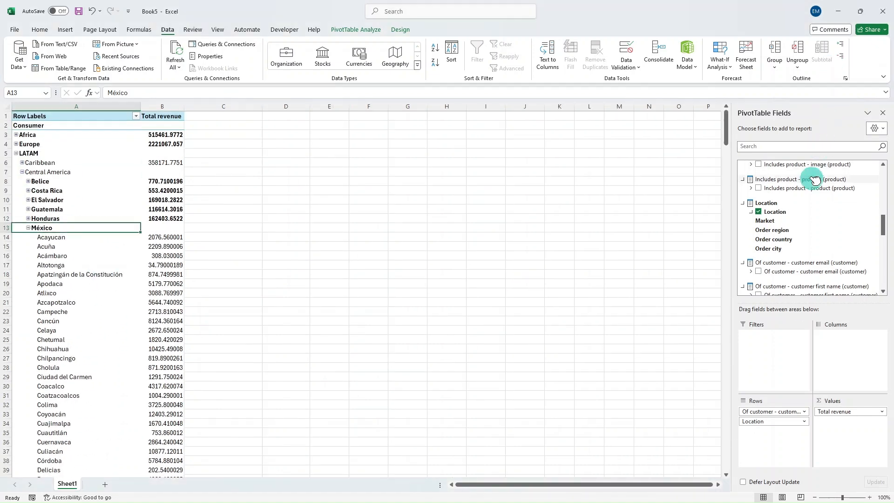
Step: Add the Includes product - product hierarchy to the PivotTable's columns and expand Fan Shop and Water Sports to product names
{"action": "left_click_drag", "start_coordinate": [799, 195], "coordinate": [803, 338]}
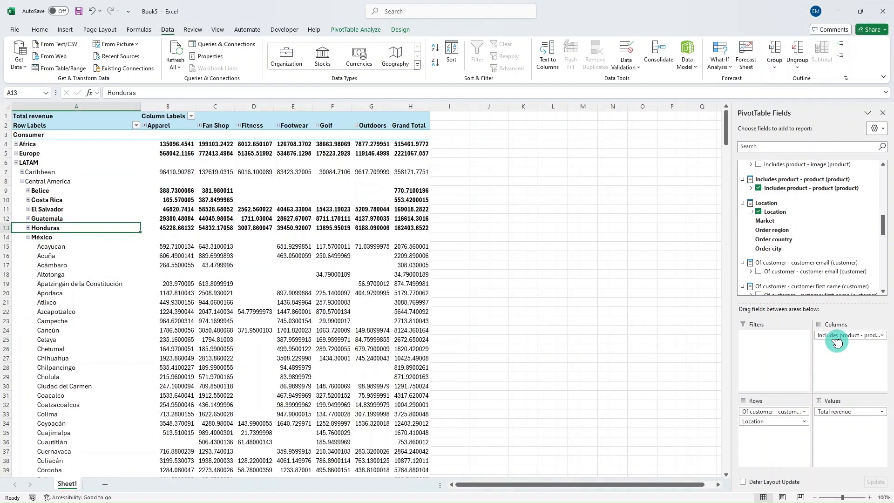
{"action": "left_click", "coordinate": [200, 126]}
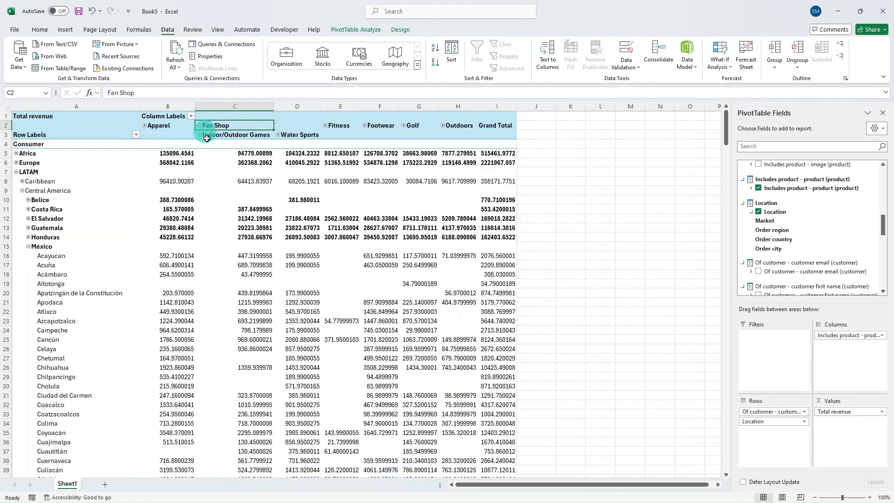
{"action": "left_click", "coordinate": [278, 135]}
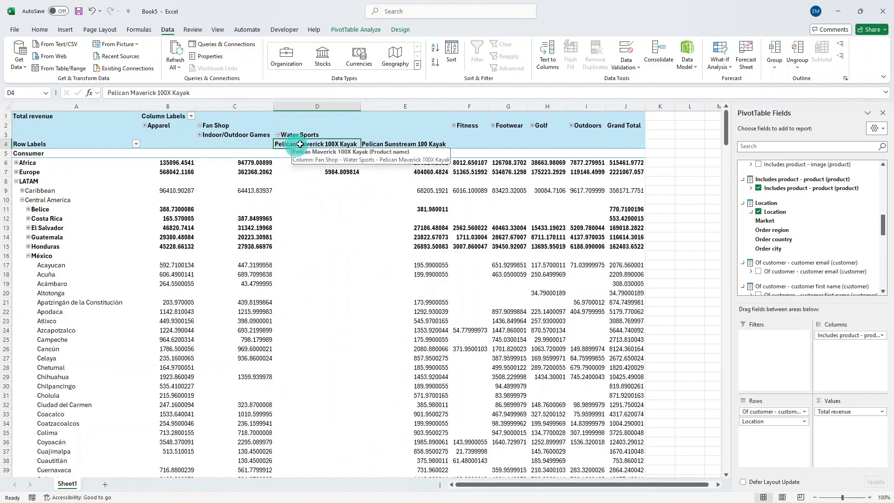
Step: Examine the revenue columns of the two Pelican kayak products and the measures available in the field list
{"action": "left_click", "coordinate": [339, 140]}
{"action": "left_click", "coordinate": [381, 139]}
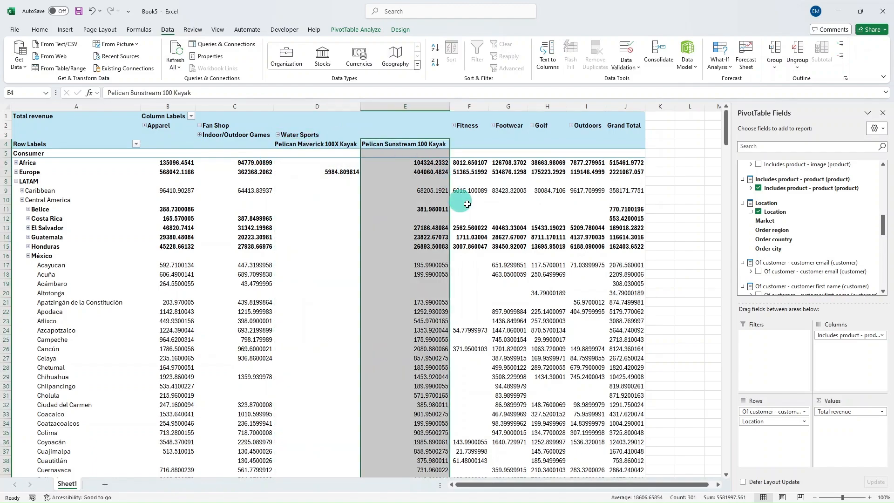
{"action": "scroll", "coordinate": [491, 210], "scroll_direction": "down", "scroll_amount": 11}
{"action": "scroll", "coordinate": [488, 214], "scroll_direction": "up", "scroll_amount": 10}
{"action": "scroll", "coordinate": [487, 214], "scroll_direction": "up", "scroll_amount": 1}
{"action": "scroll", "coordinate": [748, 198], "scroll_direction": "up", "scroll_amount": 10}
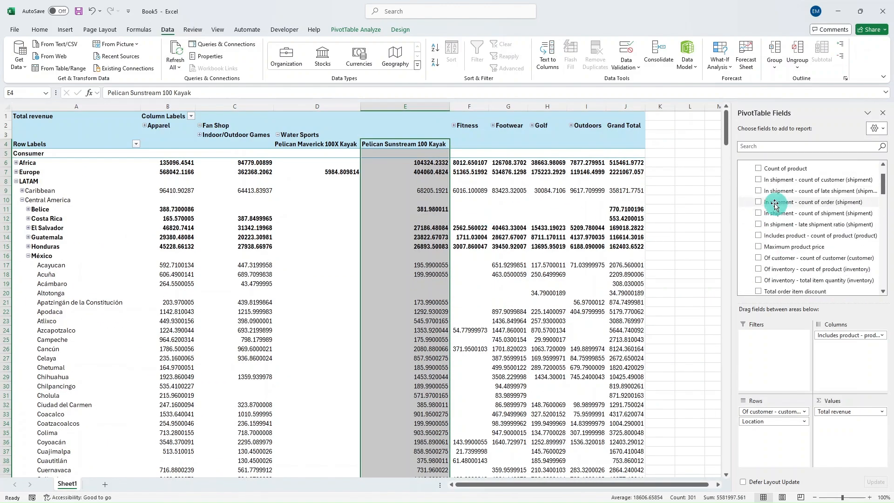
{"action": "left_click", "coordinate": [640, 135]}
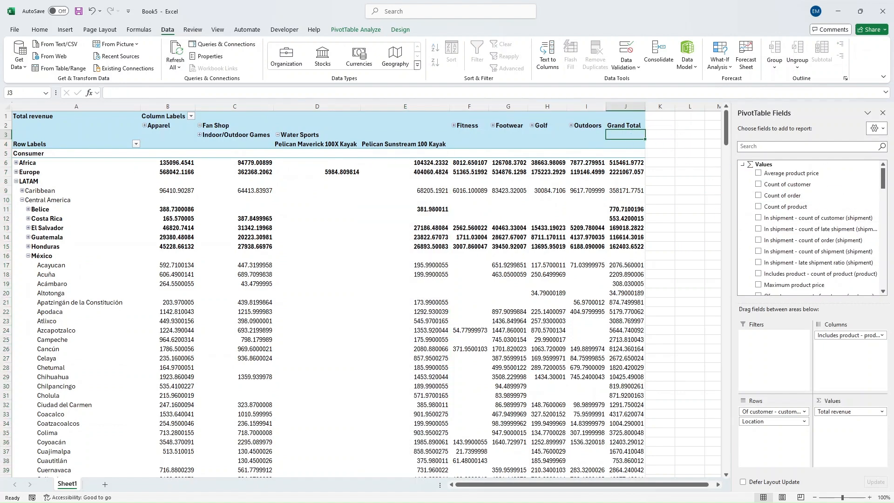